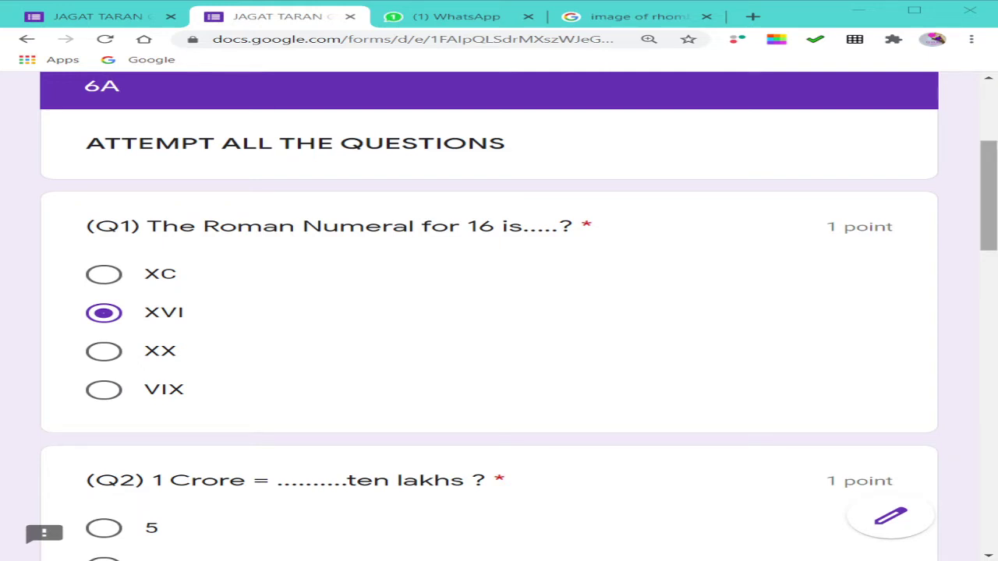
- Answer Q2 with 10 and bring the Q3 file-upload question into view
{"action": "left_click_drag", "start_coordinate": [991, 174], "coordinate": [992, 189]}
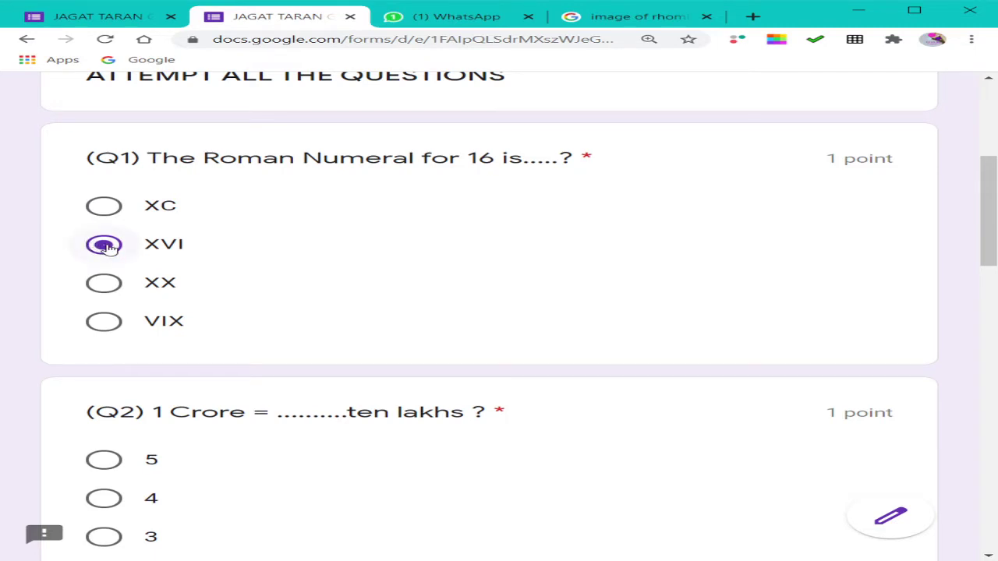
{"action": "left_click_drag", "start_coordinate": [987, 201], "coordinate": [989, 239]}
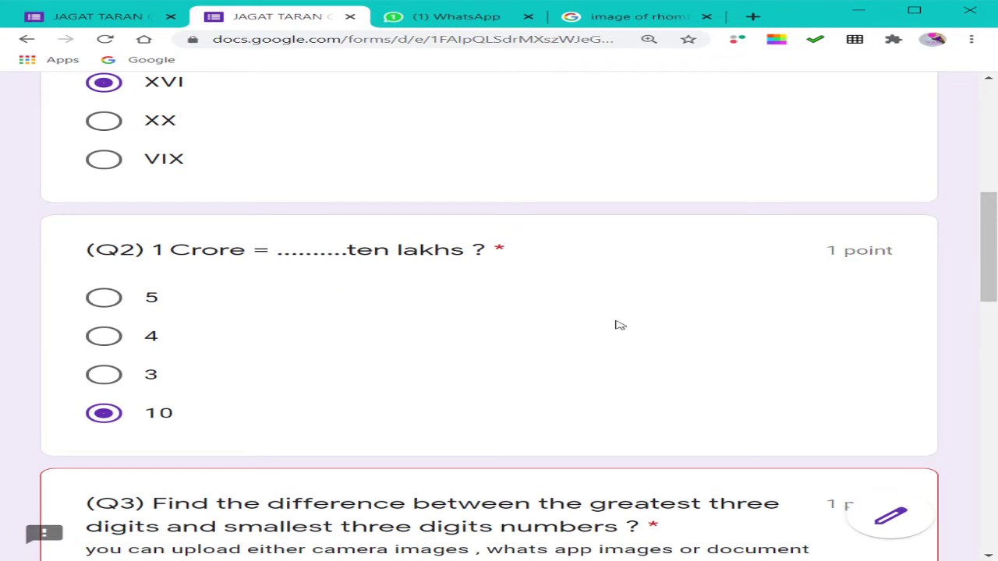
{"action": "left_click_drag", "start_coordinate": [991, 205], "coordinate": [995, 258]}
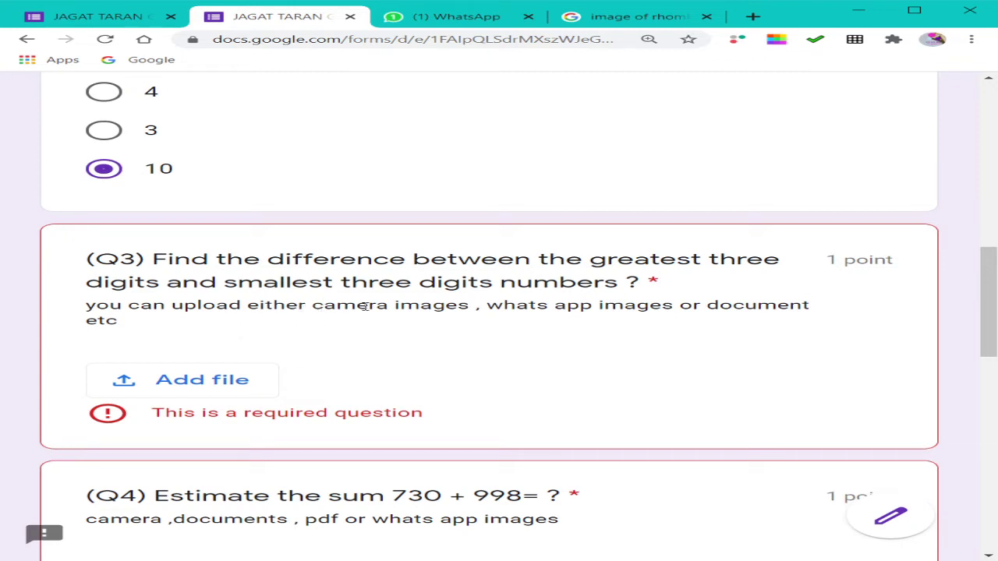
- Upload QUAD.png and the 2020-10-16 WhatsApp image as Q3's answer files
{"action": "left_click", "coordinate": [208, 382]}
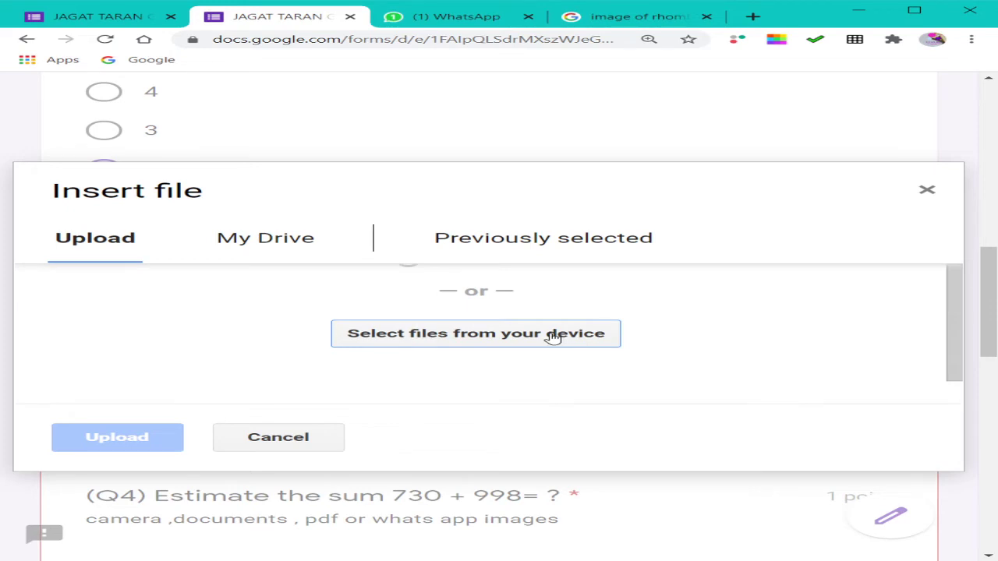
{"action": "left_click", "coordinate": [477, 335]}
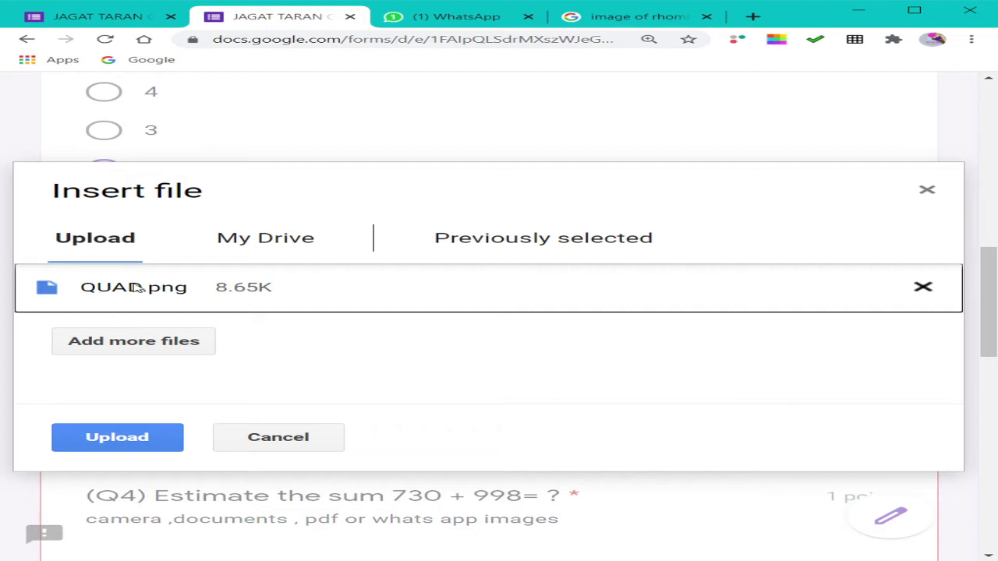
{"action": "left_click", "coordinate": [134, 346]}
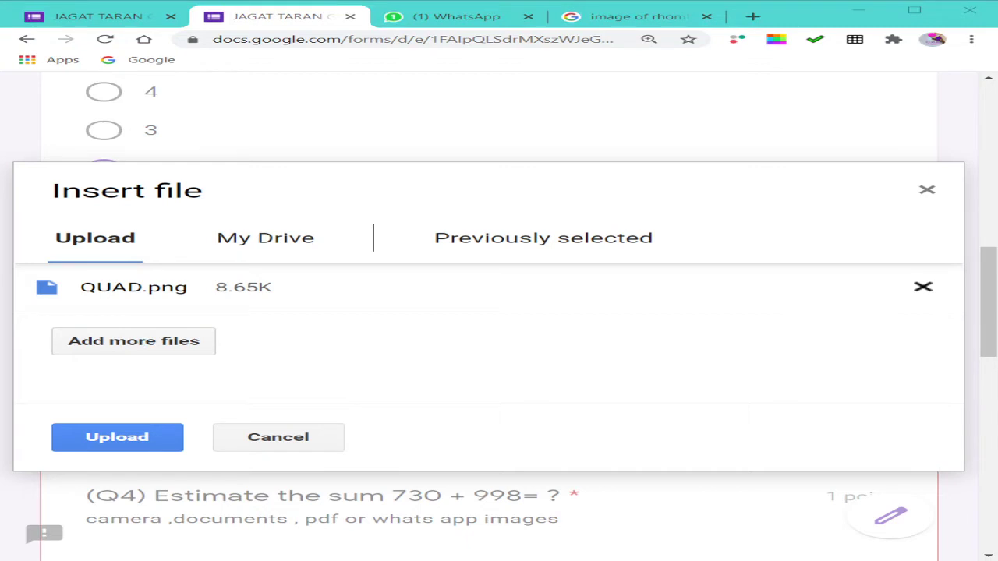
{"action": "key", "text": "Return"}
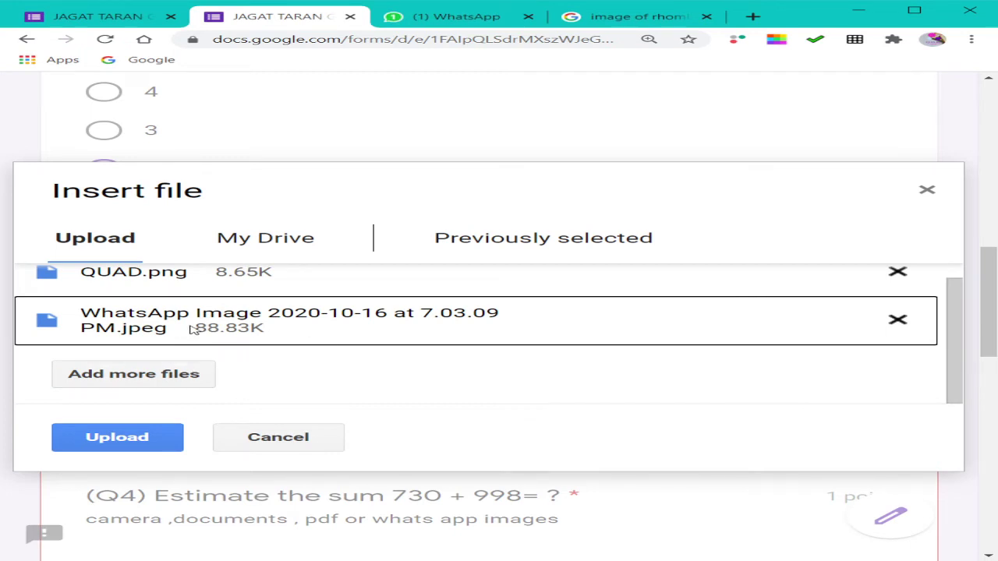
{"action": "left_click", "coordinate": [129, 440]}
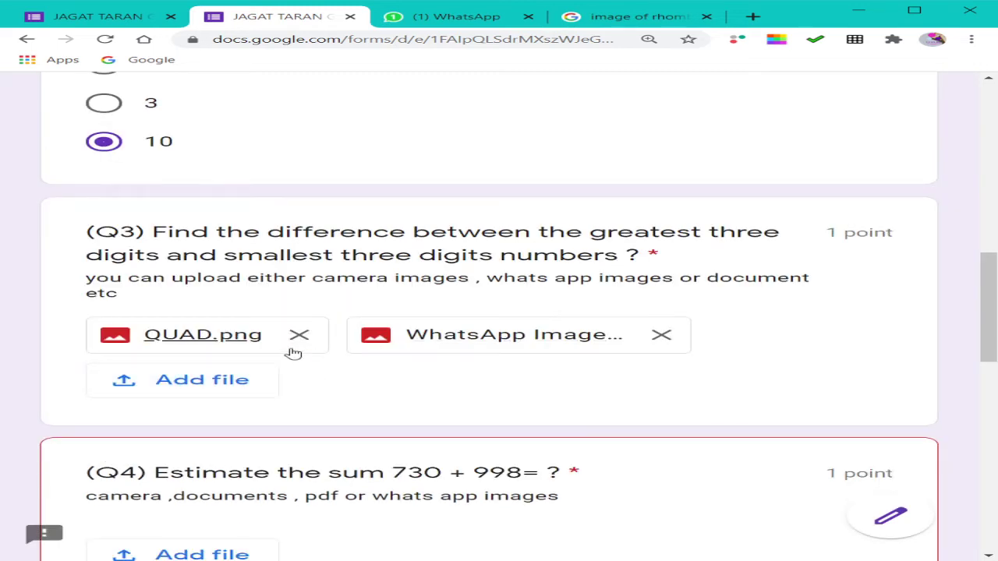
{"action": "left_click", "coordinate": [254, 337]}
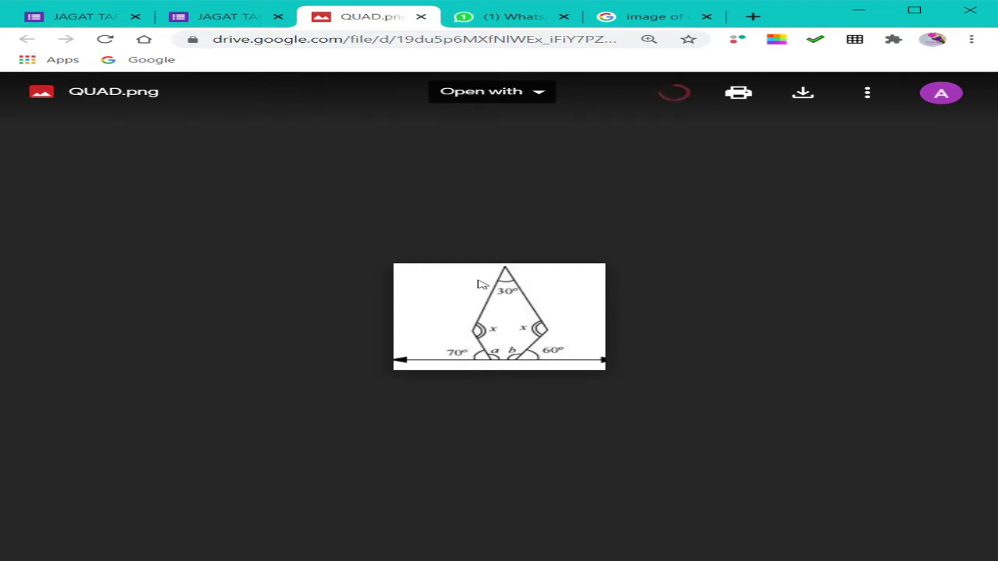
{"action": "left_click", "coordinate": [419, 16]}
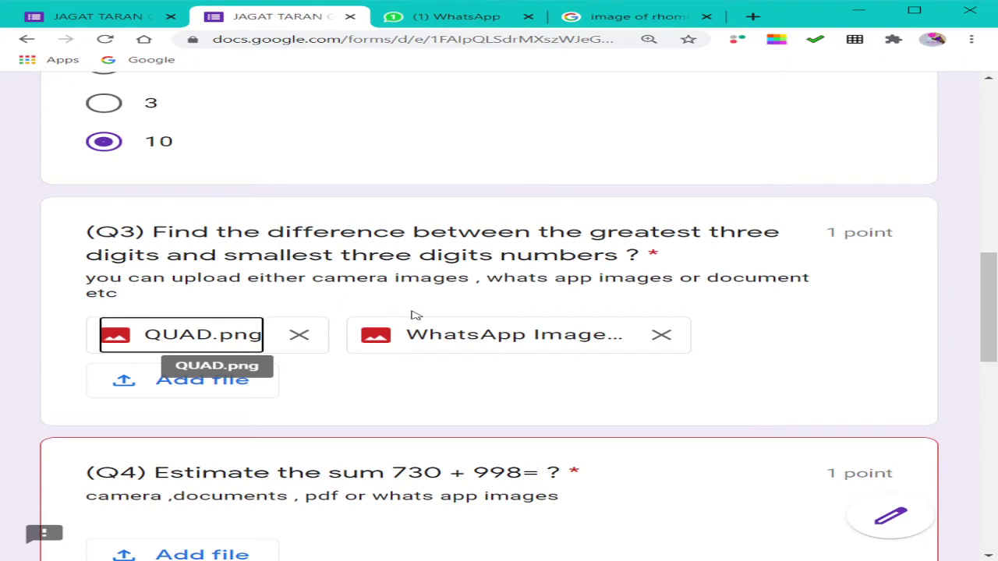
{"action": "left_click", "coordinate": [430, 343]}
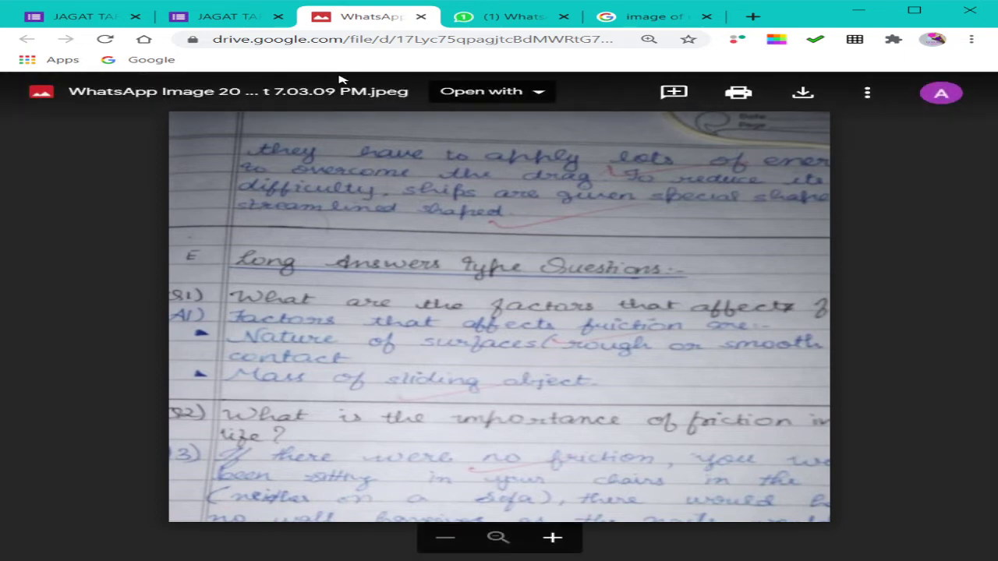
{"action": "left_click", "coordinate": [420, 16]}
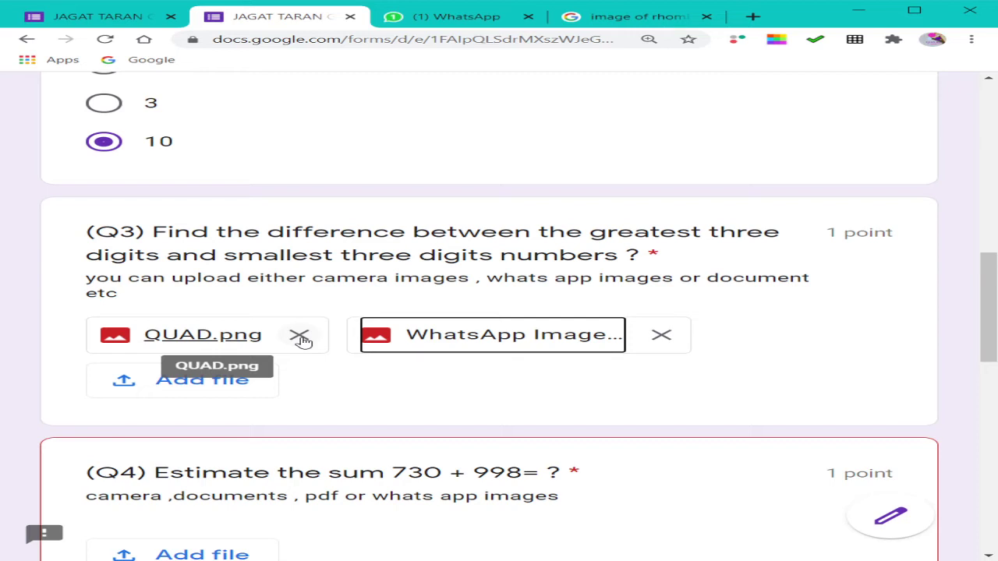
- Remove QUAD.png from Q3, then open and cancel Q4's Insert file dialog
{"action": "left_click", "coordinate": [300, 337]}
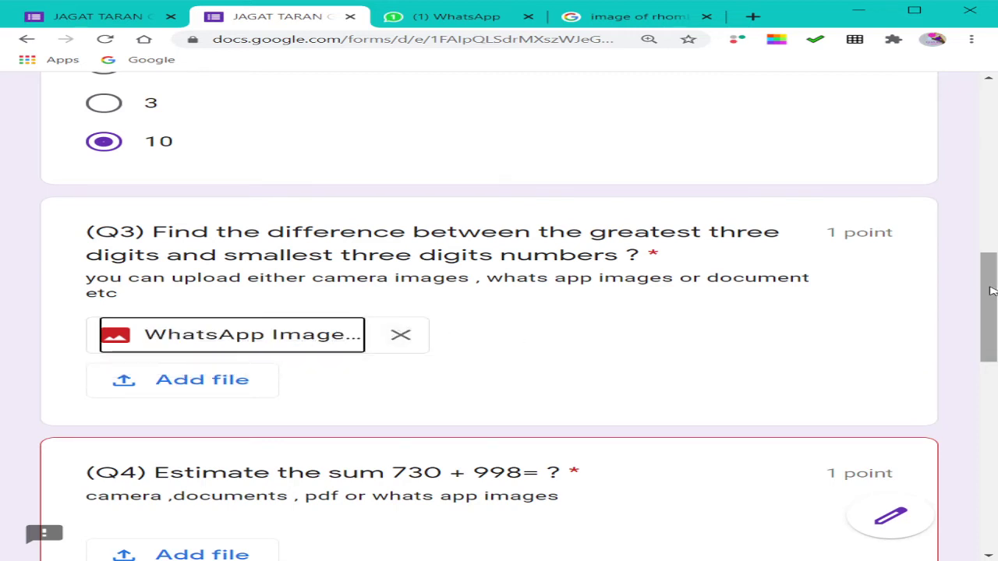
{"action": "left_click_drag", "start_coordinate": [991, 291], "coordinate": [990, 346]}
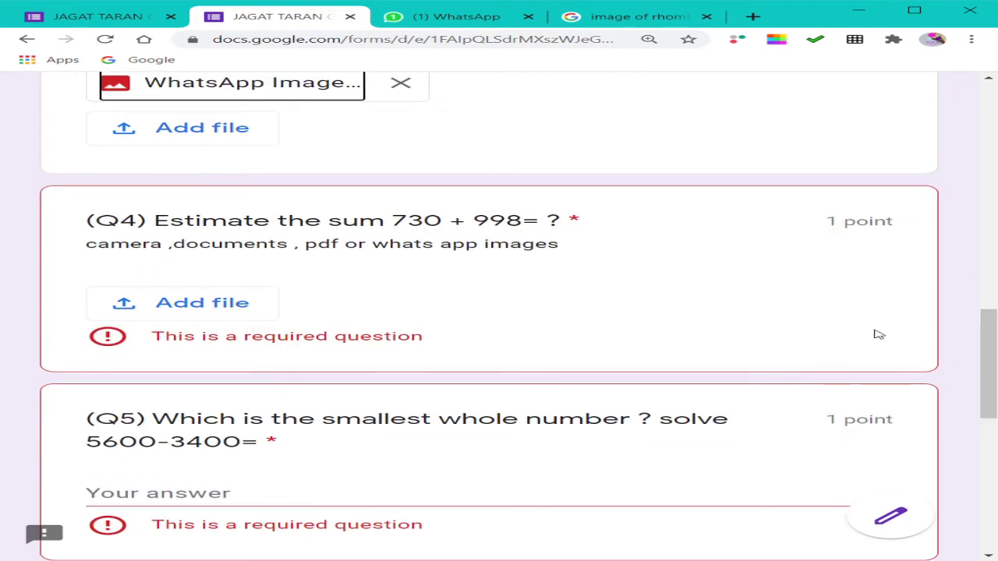
{"action": "left_click", "coordinate": [133, 312]}
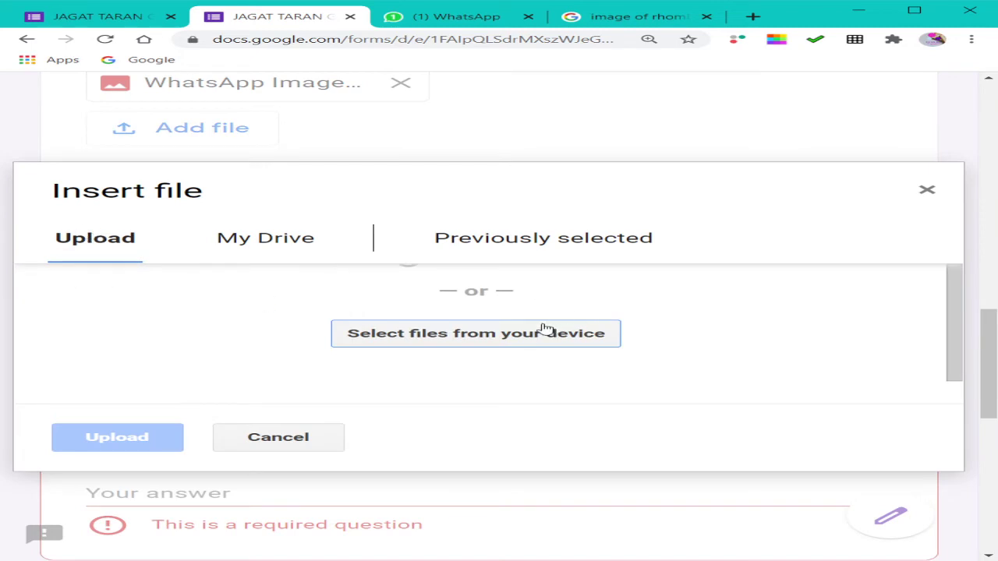
{"action": "left_click", "coordinate": [928, 192]}
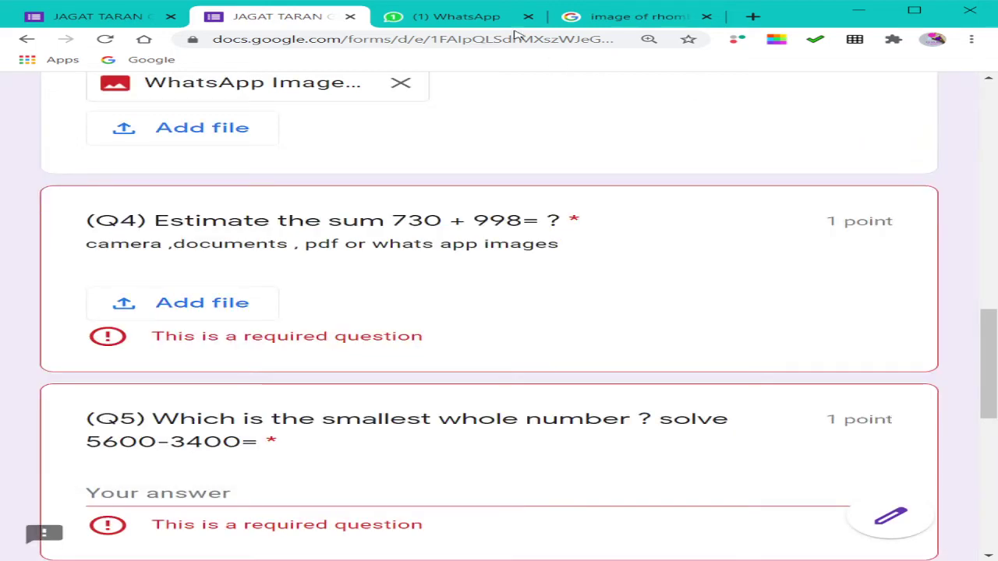
- Download the rhombus diagram image from the WhatsApp chat, open it, and return to the form
{"action": "left_click", "coordinate": [475, 19]}
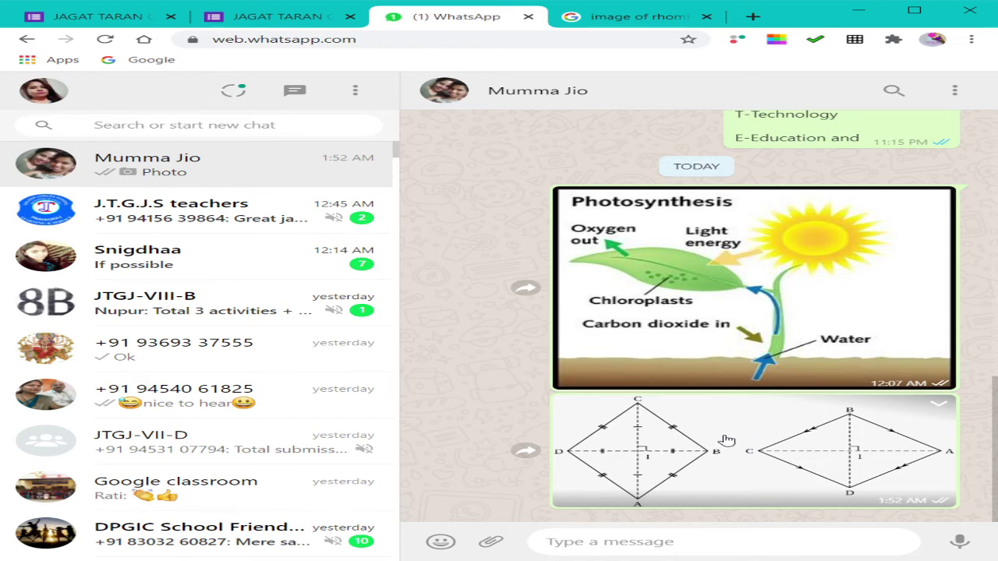
{"action": "left_click", "coordinate": [940, 406]}
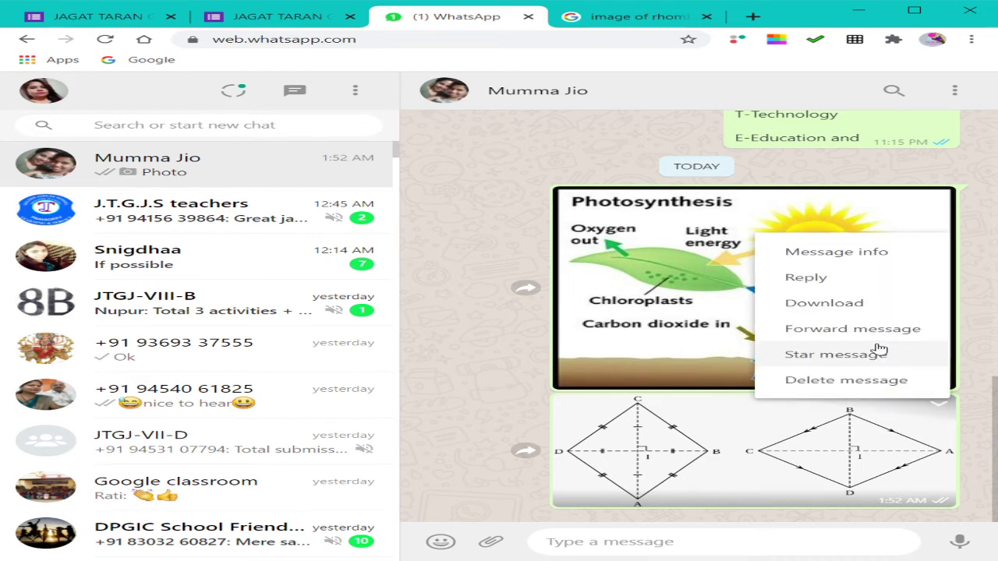
{"action": "left_click", "coordinate": [843, 310]}
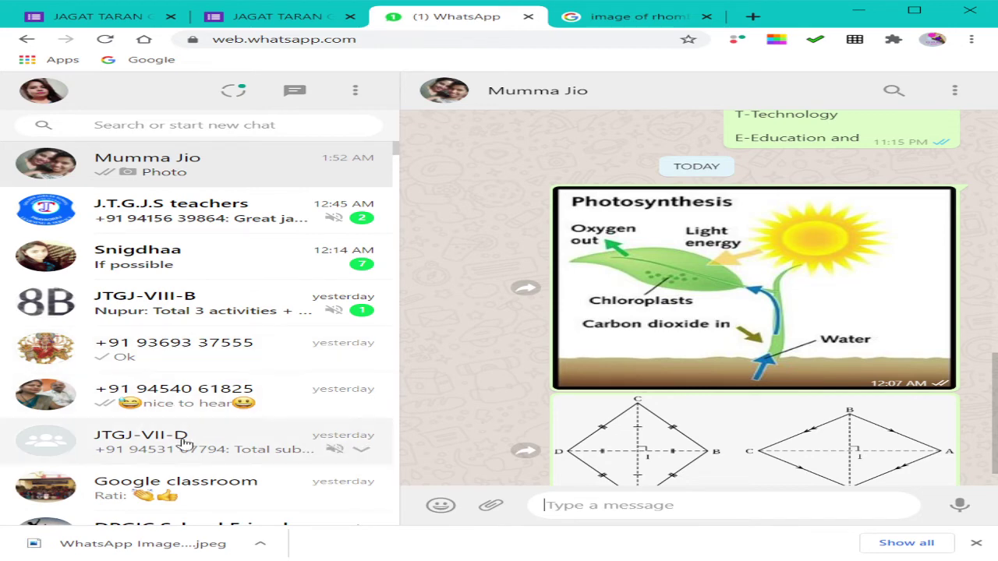
{"action": "left_click", "coordinate": [914, 6]}
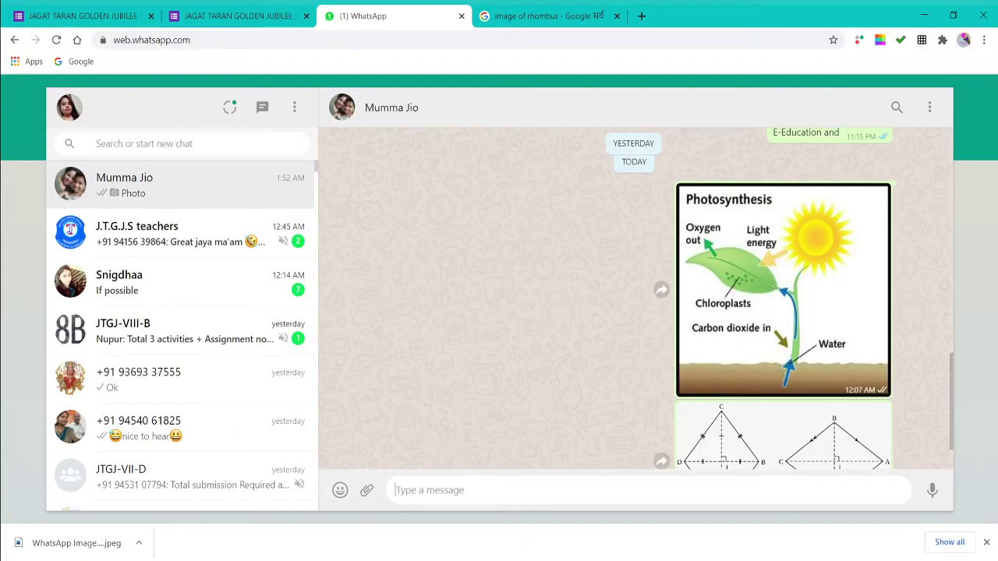
{"action": "left_click", "coordinate": [50, 541]}
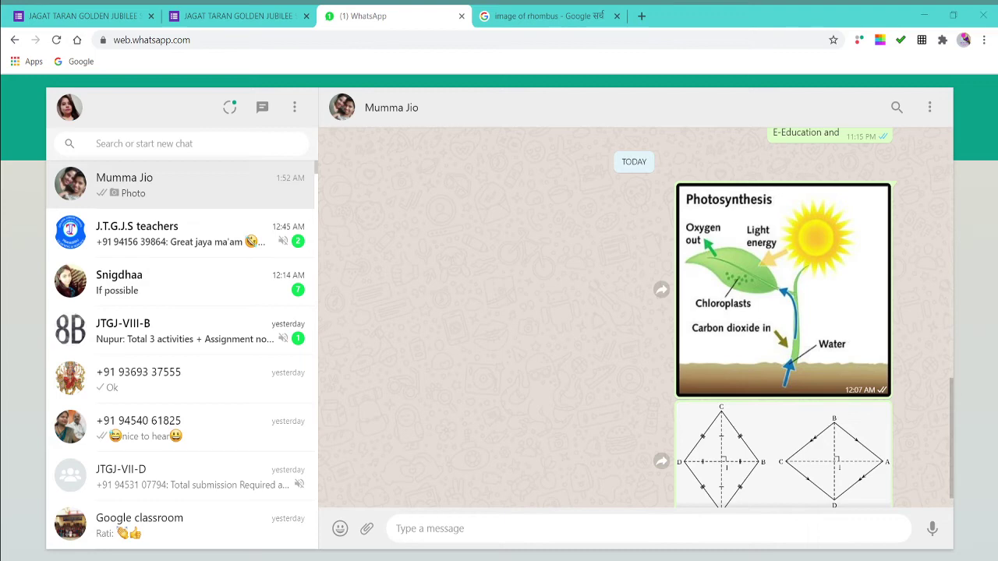
{"action": "left_click", "coordinate": [209, 17]}
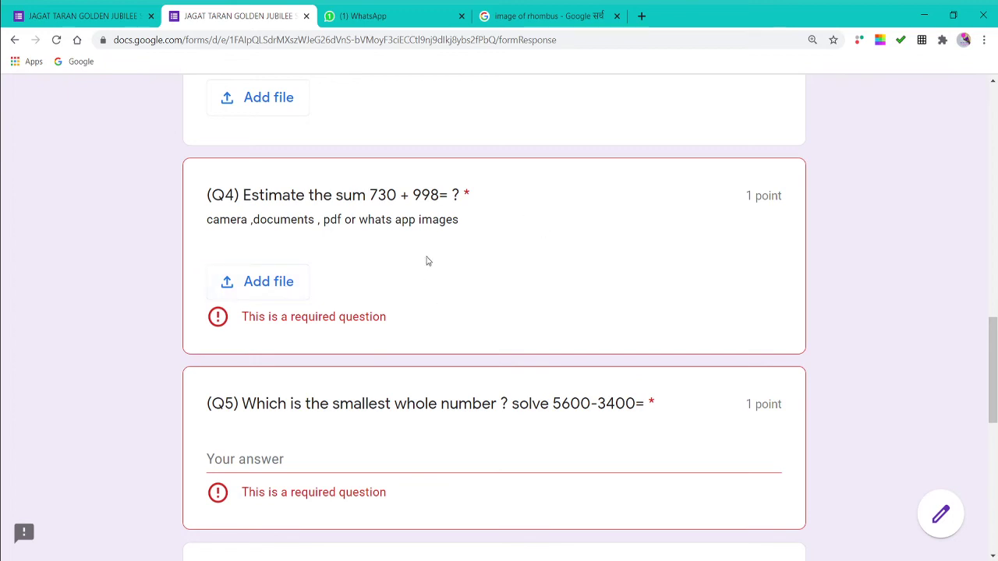
- Upload the downloaded RHOMBUS image to Q4 and open the attachment in Drive
{"action": "left_click", "coordinate": [264, 284]}
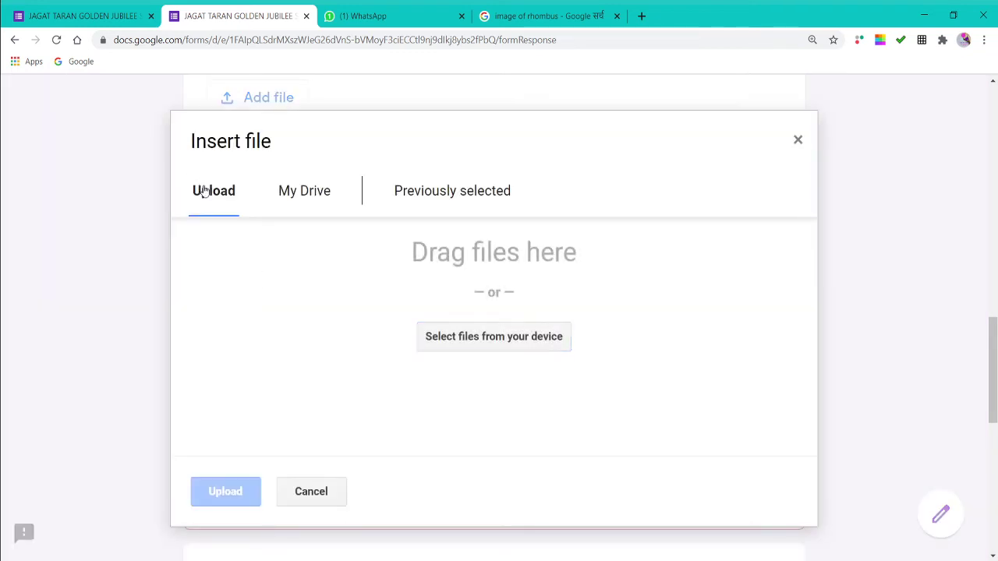
{"action": "left_click", "coordinate": [476, 341]}
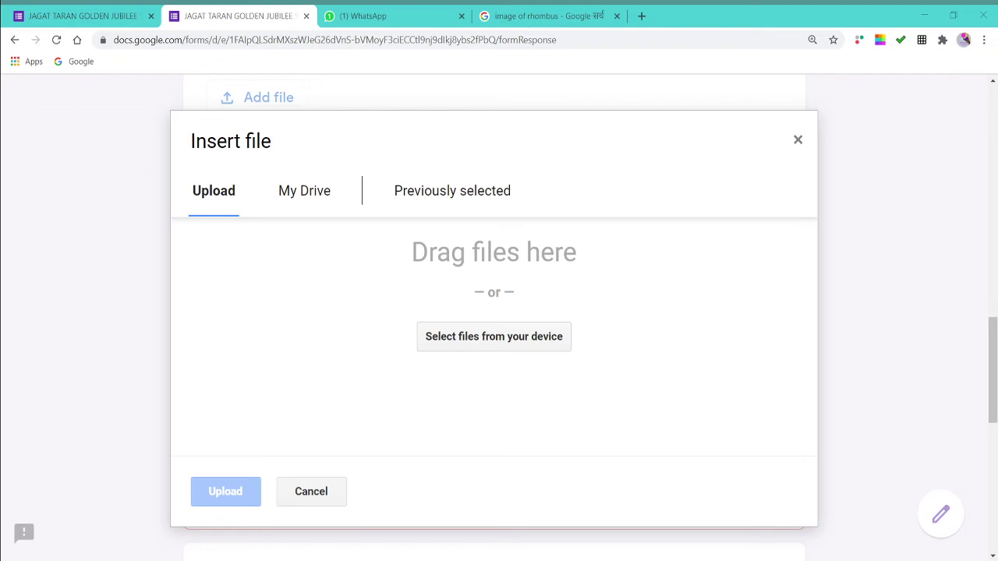
{"action": "double_click", "coordinate": [456, 315]}
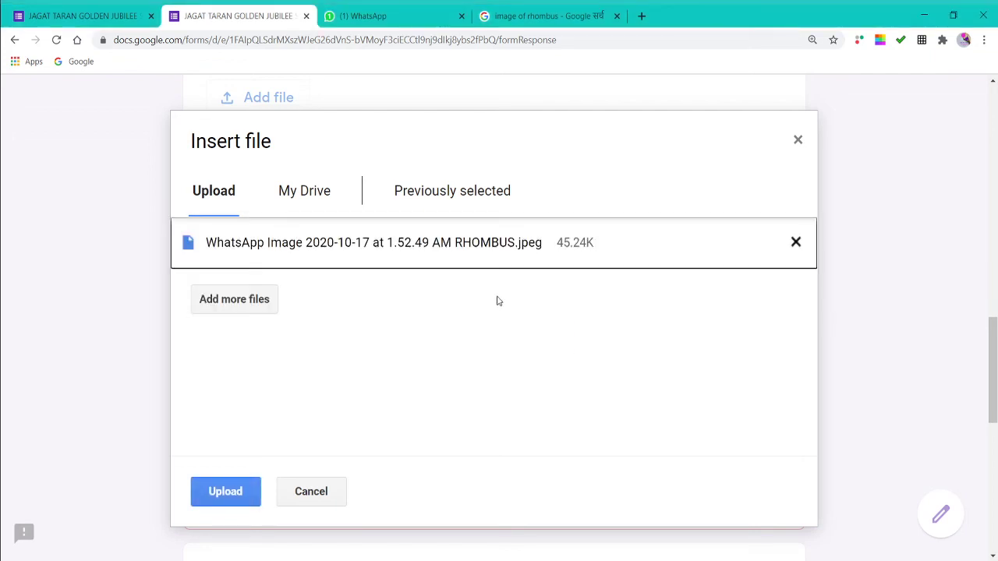
{"action": "left_click", "coordinate": [241, 497]}
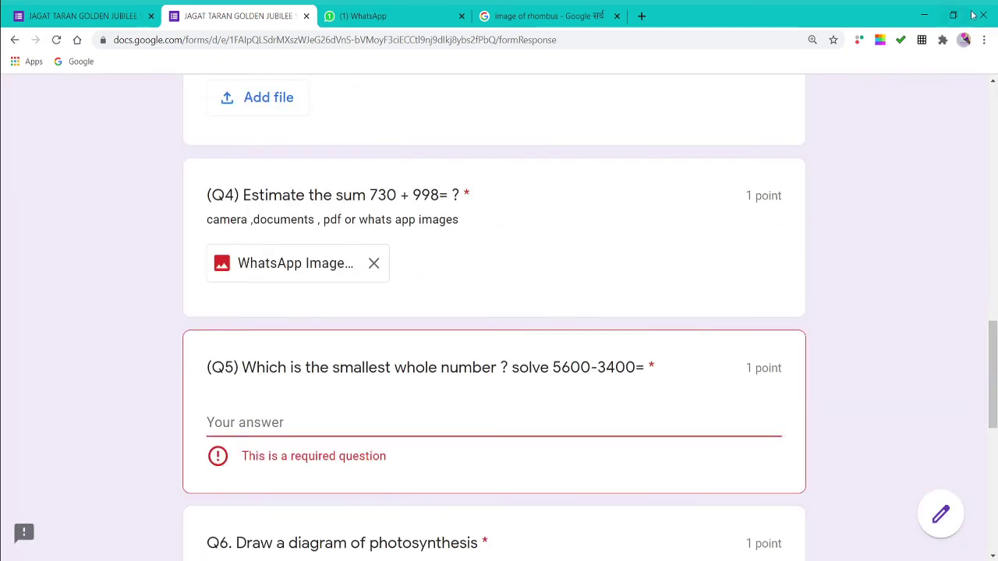
{"action": "left_click", "coordinate": [952, 15]}
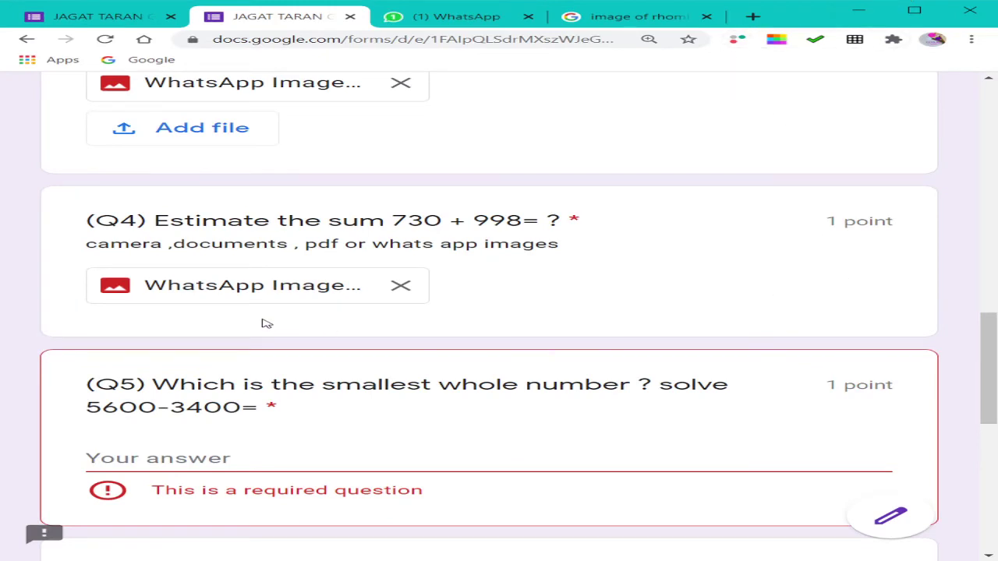
{"action": "left_click", "coordinate": [207, 287]}
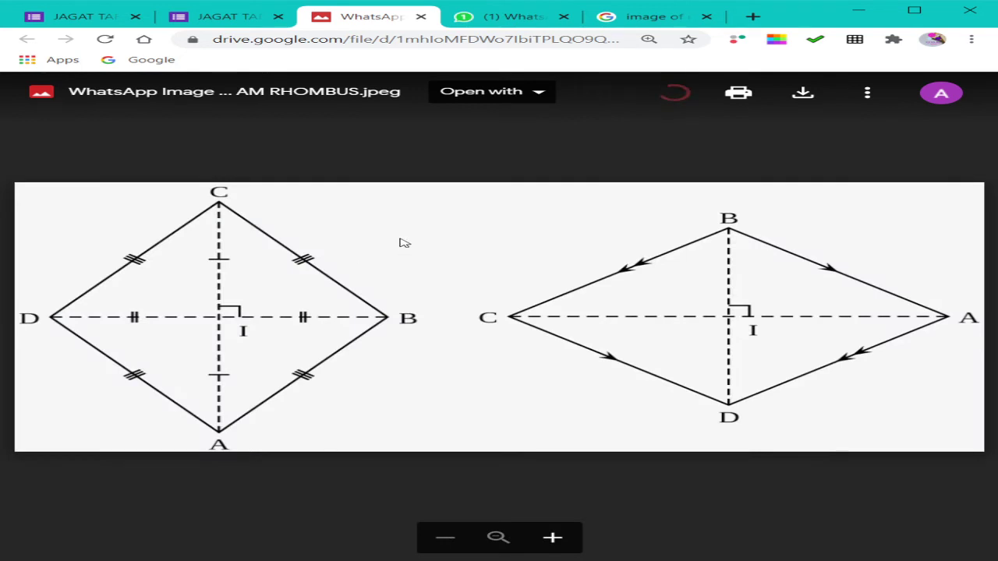
- Comment GOOD on the rhombus image, resolve the comment, and close the Drive tab
{"action": "left_click_drag", "start_coordinate": [447, 237], "coordinate": [503, 245]}
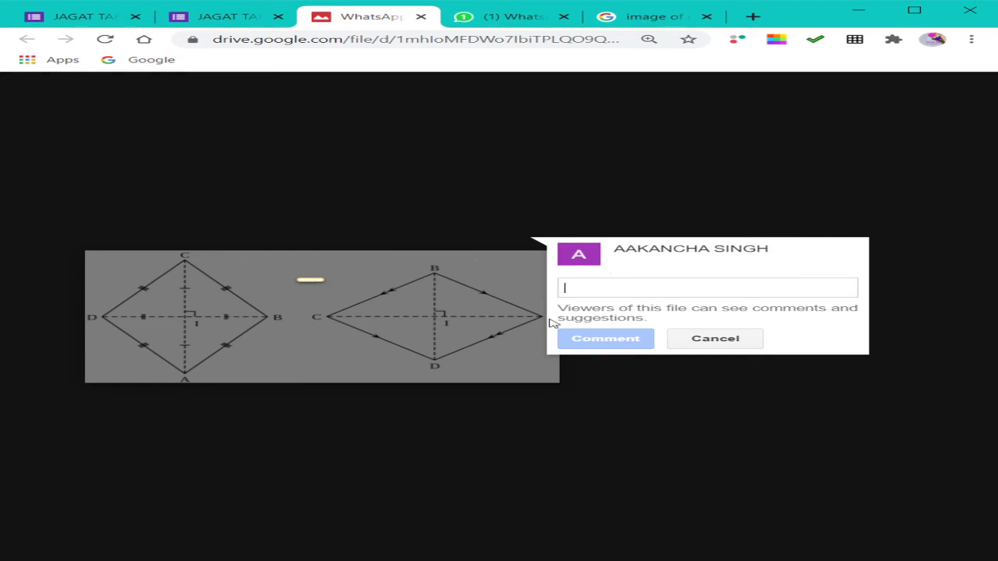
{"action": "type", "text": "GOOD"}
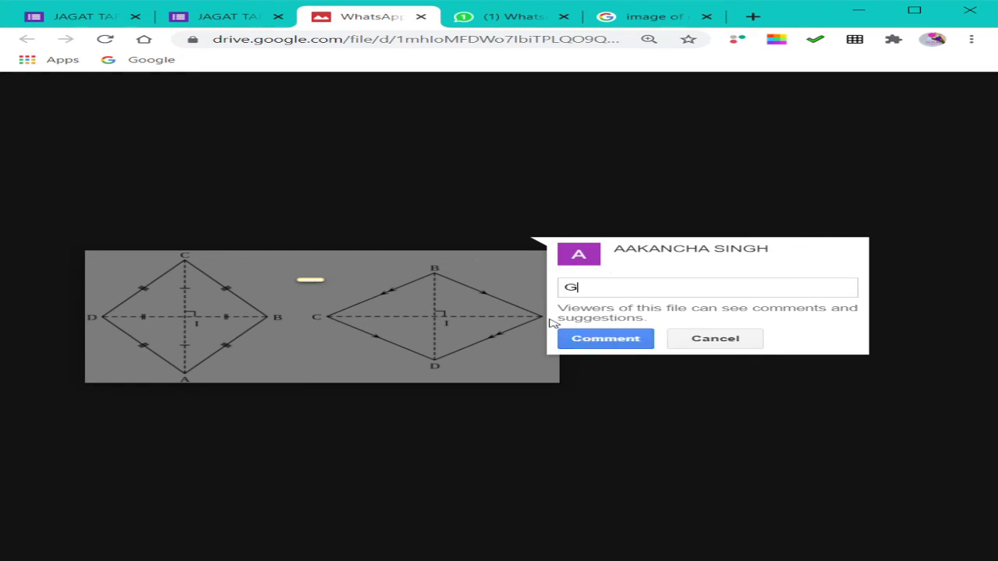
{"action": "left_click", "coordinate": [606, 343]}
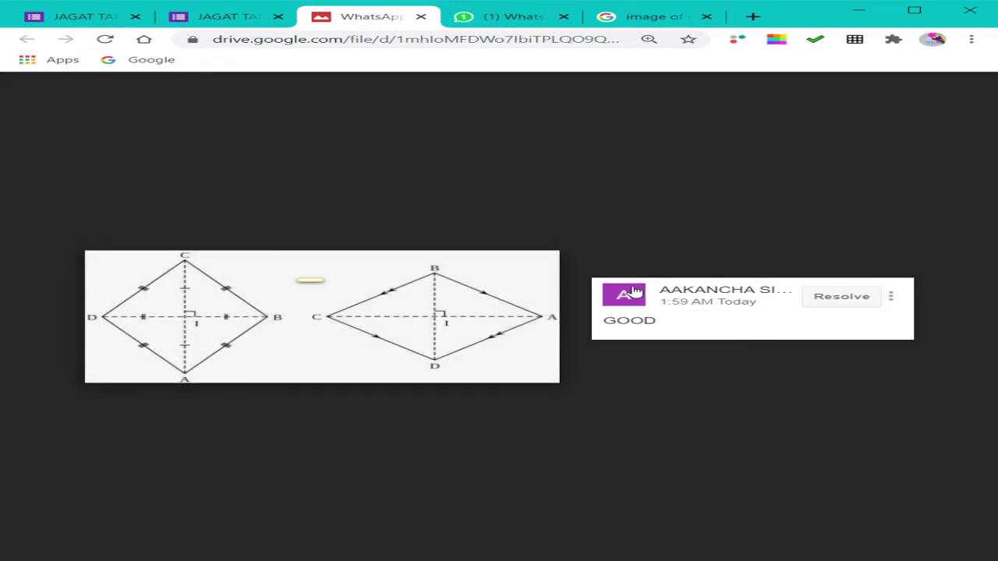
{"action": "left_click", "coordinate": [831, 298]}
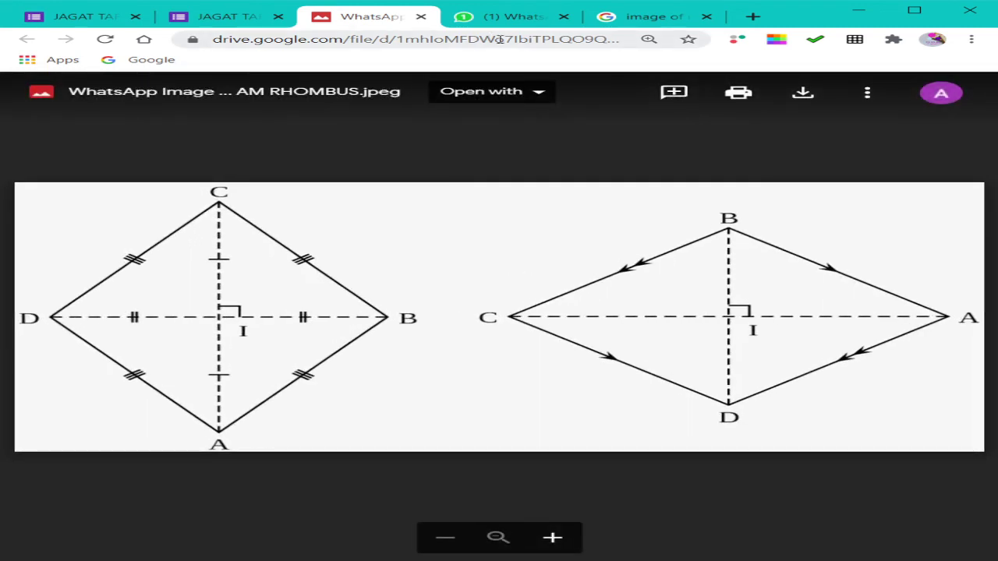
{"action": "left_click", "coordinate": [421, 16]}
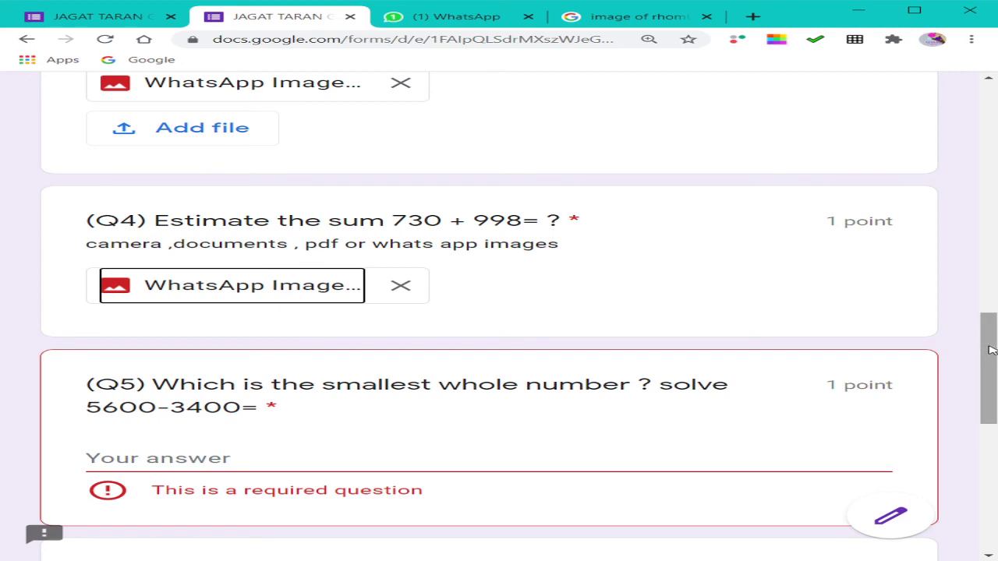
- Type the lines THGHGHG, JJKKJJKN, NMBMNBN, JNBKKJJ and NJ into Q5's answer box
{"action": "left_click_drag", "start_coordinate": [992, 350], "coordinate": [995, 369]}
{"action": "scroll", "coordinate": [279, 308], "scroll_direction": "down", "scroll_amount": 1}
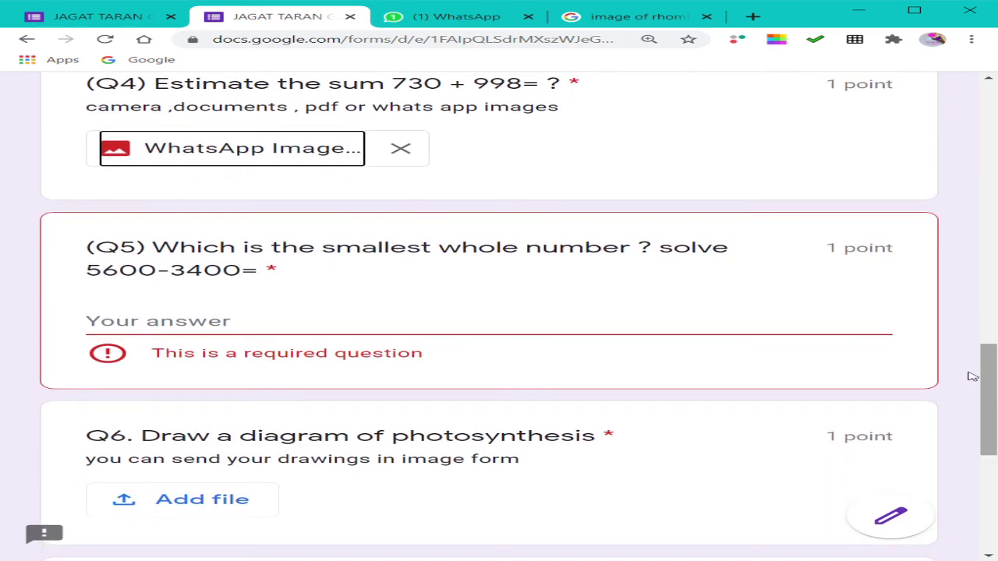
{"action": "left_click", "coordinate": [112, 321]}
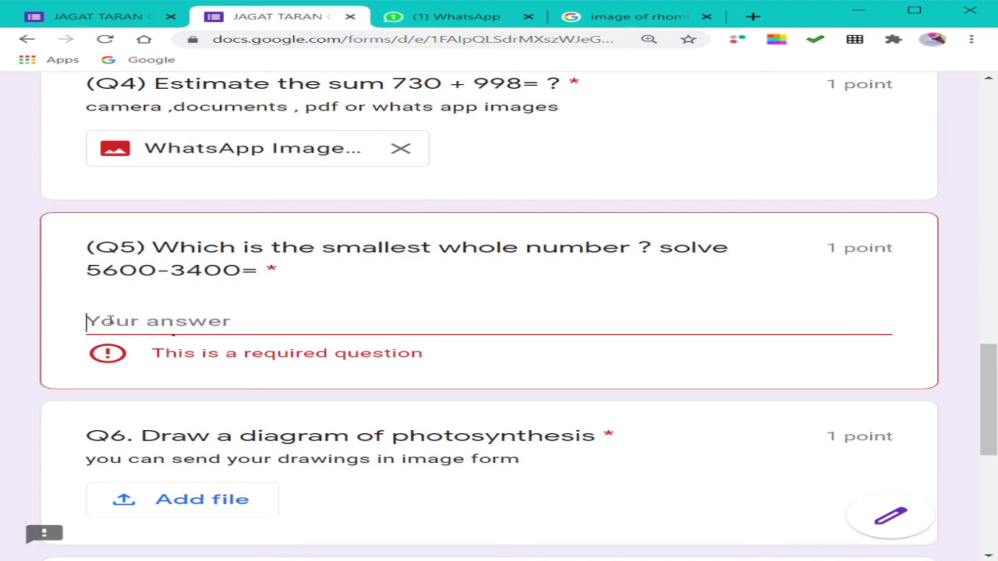
{"action": "type", "text": "THGHGHG"}
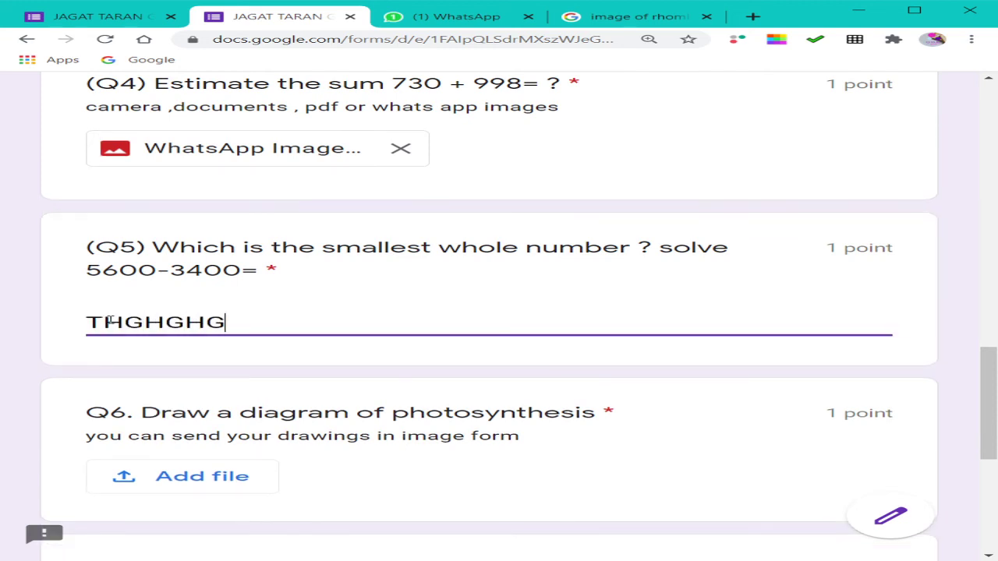
{"action": "key", "text": "Return"}
{"action": "type", "text": "JJKKJJKN"}
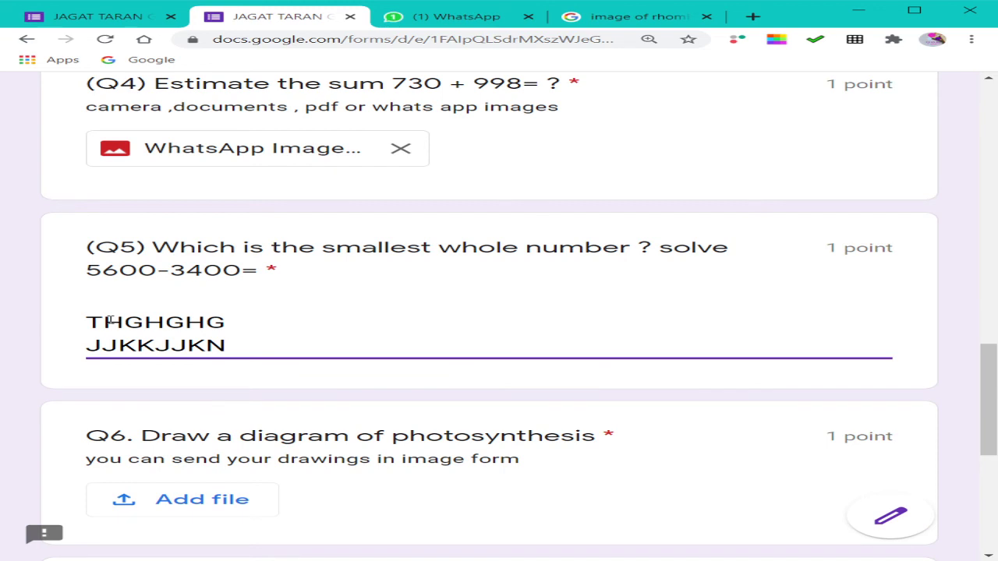
{"action": "key", "text": "Return"}
{"action": "type", "text": "NMBMNBN"}
{"action": "key", "text": "Return"}
{"action": "type", "text": "J"}
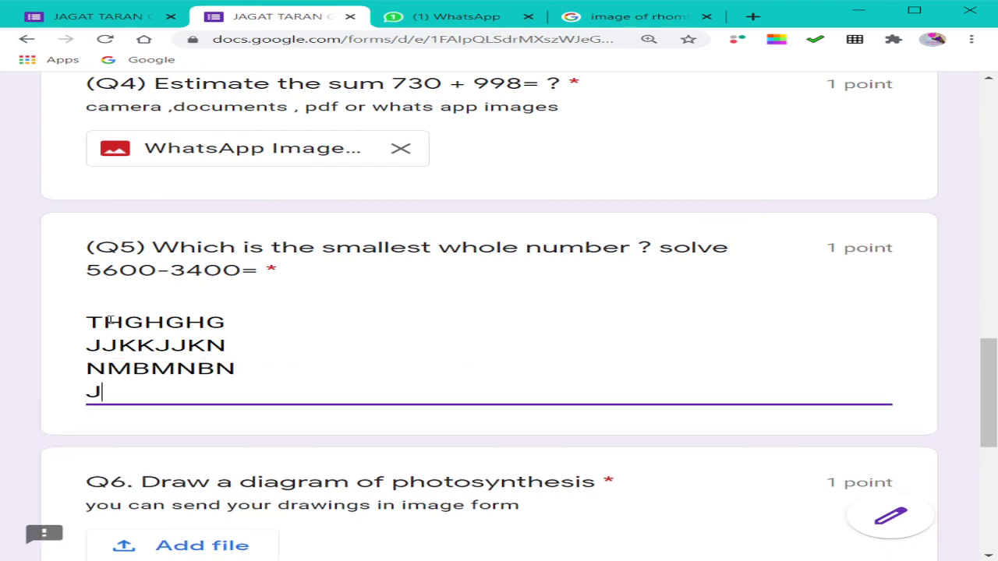
{"action": "type", "text": "NBKKJJ"}
{"action": "key", "text": "Return"}
{"action": "type", "text": "NJ"}
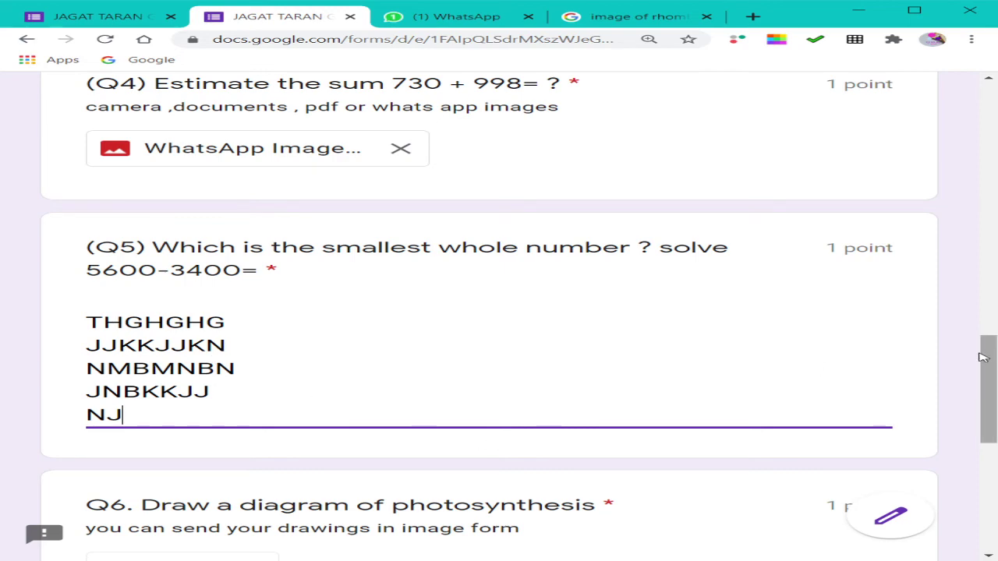
- Trim the extra characters at the end of the Q5 answer, leaving JNB as the last line
{"action": "left_click_drag", "start_coordinate": [985, 357], "coordinate": [991, 458]}
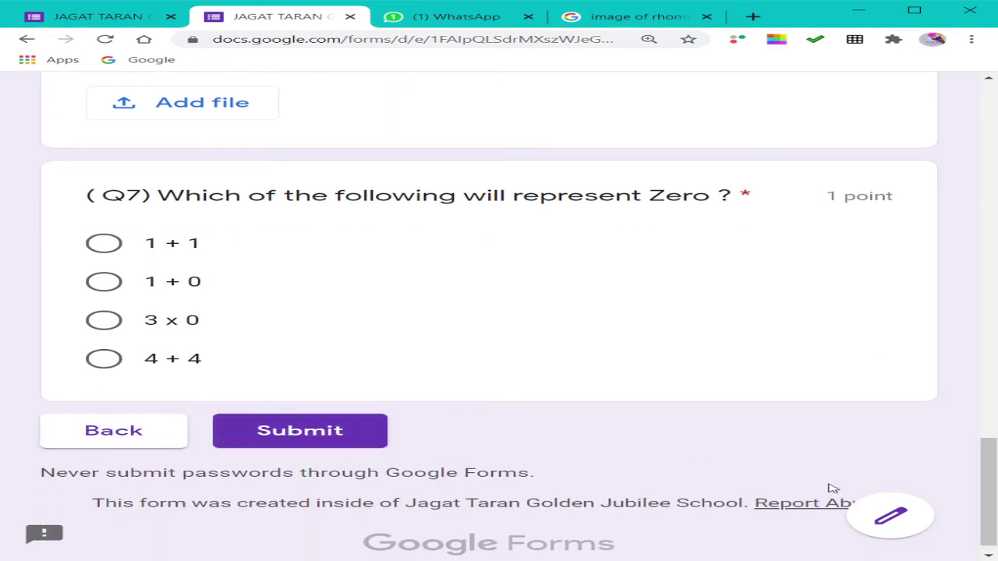
{"action": "left_click_drag", "start_coordinate": [980, 479], "coordinate": [905, 368]}
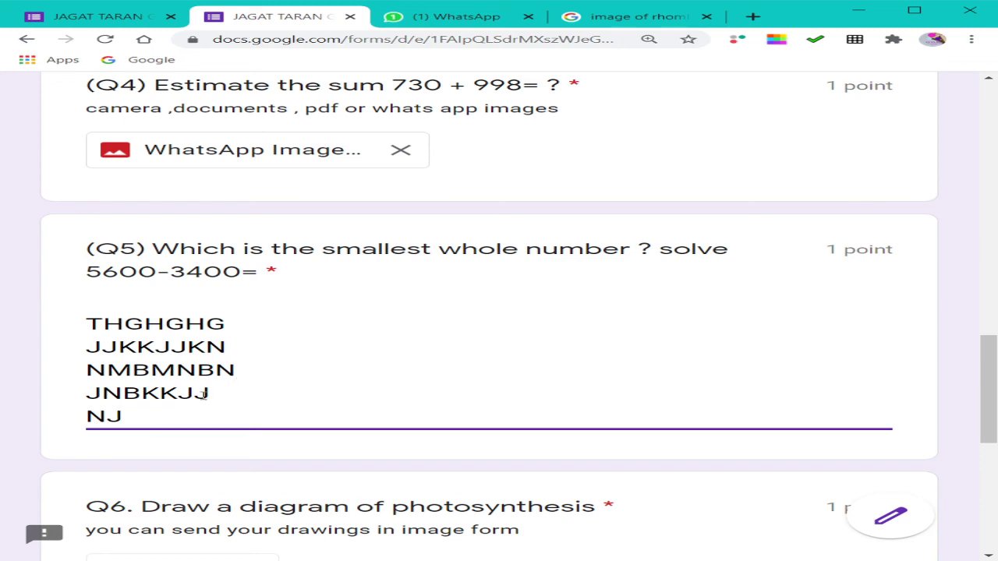
{"action": "key", "text": "BackSpace"}
{"action": "key", "text": "BackSpace"}
{"action": "key", "text": "BackSpace"}
{"action": "key", "text": "BackSpace"}
{"action": "key", "text": "BackSpace"}
{"action": "key", "text": "BackSpace"}
{"action": "key", "text": "BackSpace"}
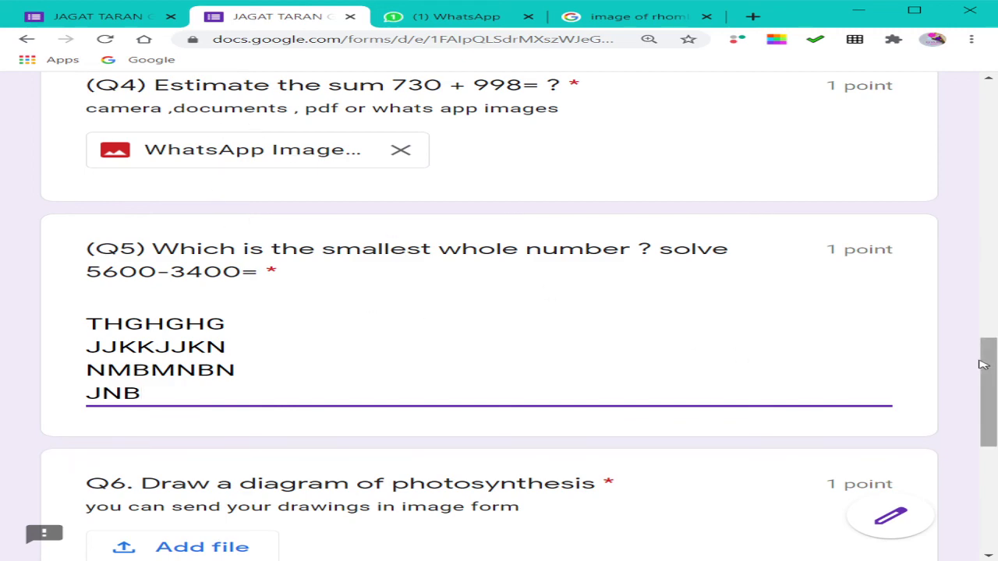
{"action": "mouse_move", "coordinate": [995, 368]}
{"action": "left_mouse_down"}
{"action": "mouse_move", "coordinate": [995, 422]}
{"action": "mouse_move", "coordinate": [951, 363]}
{"action": "mouse_move", "coordinate": [934, 301]}
{"action": "mouse_move", "coordinate": [988, 361]}
{"action": "mouse_move", "coordinate": [974, 379]}
{"action": "mouse_move", "coordinate": [989, 377]}
{"action": "left_mouse_up"}
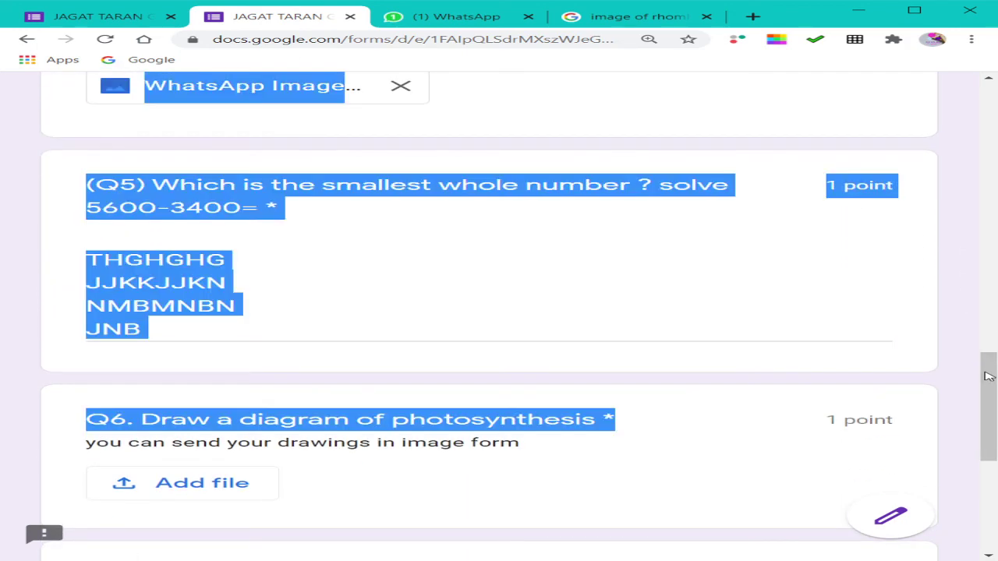
- Upload MATCH.jpg as Q6's answer and open its attachment preview
{"action": "left_click", "coordinate": [831, 327]}
{"action": "scroll", "coordinate": [988, 373], "scroll_direction": "down", "scroll_amount": 2}
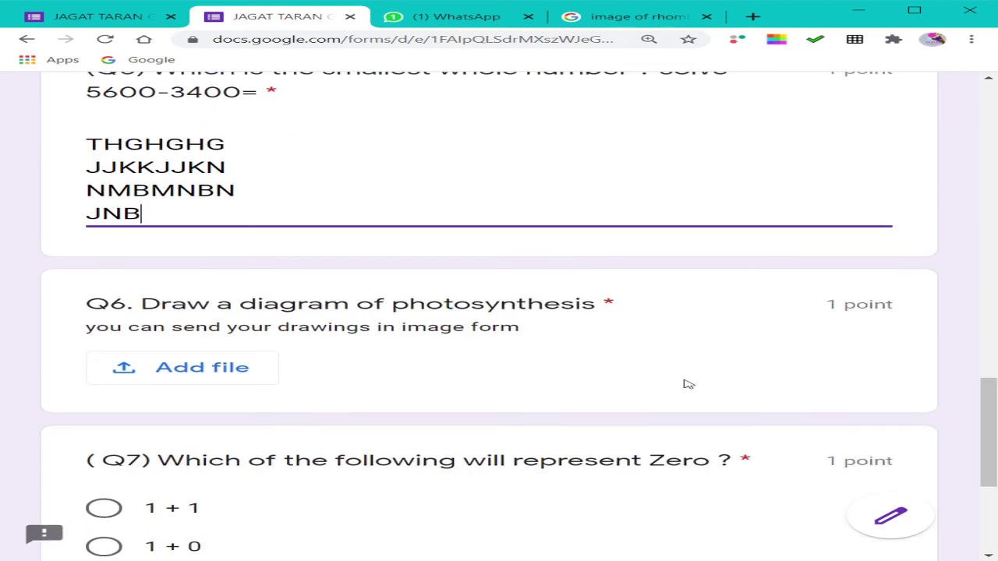
{"action": "left_click", "coordinate": [204, 375]}
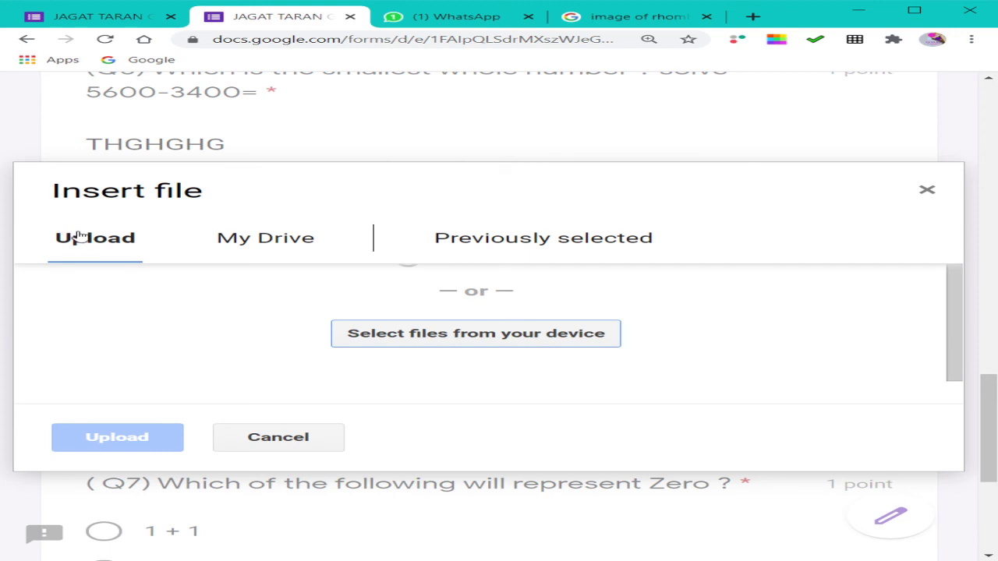
{"action": "left_click", "coordinate": [461, 336]}
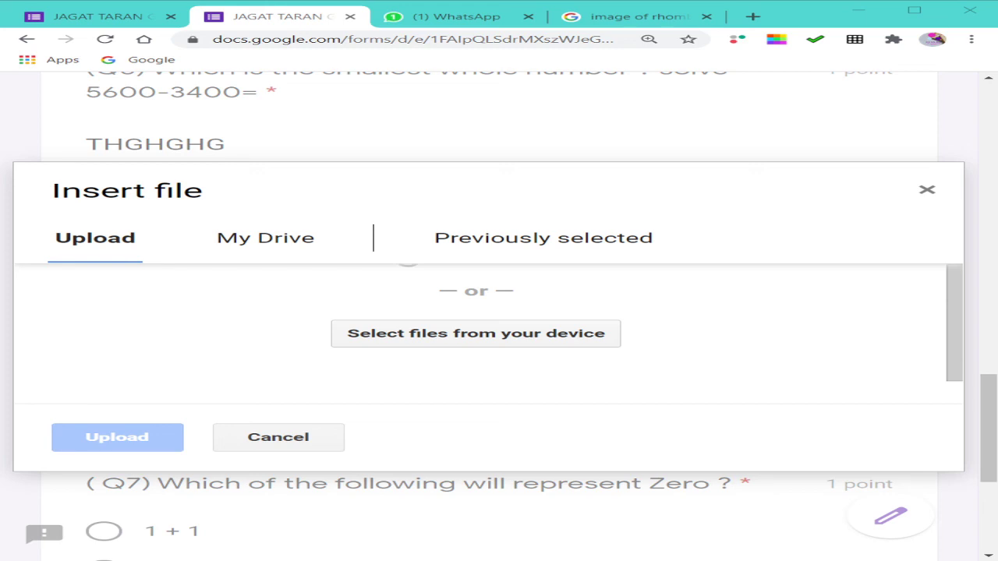
{"action": "double_click", "coordinate": [769, 285]}
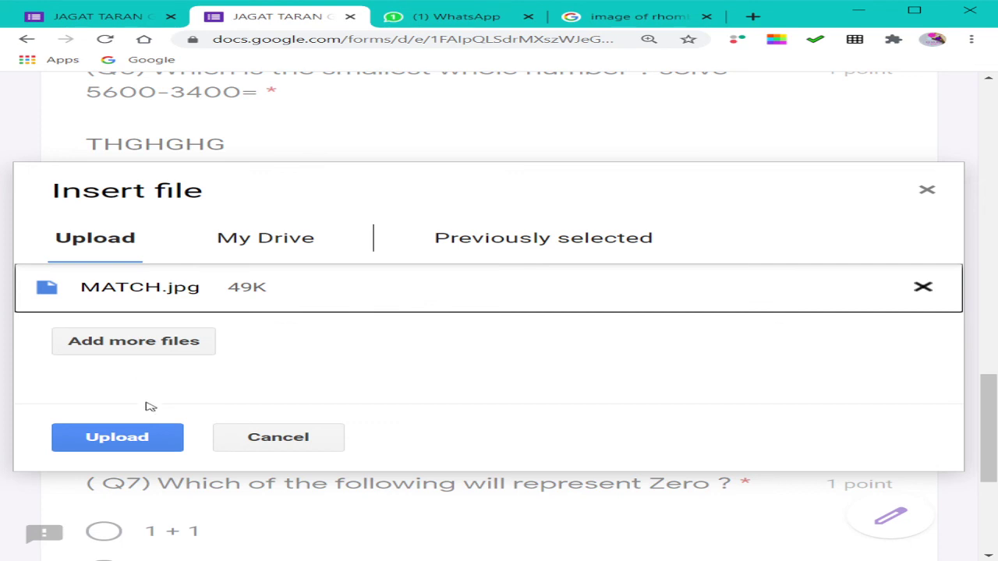
{"action": "left_click", "coordinate": [133, 442]}
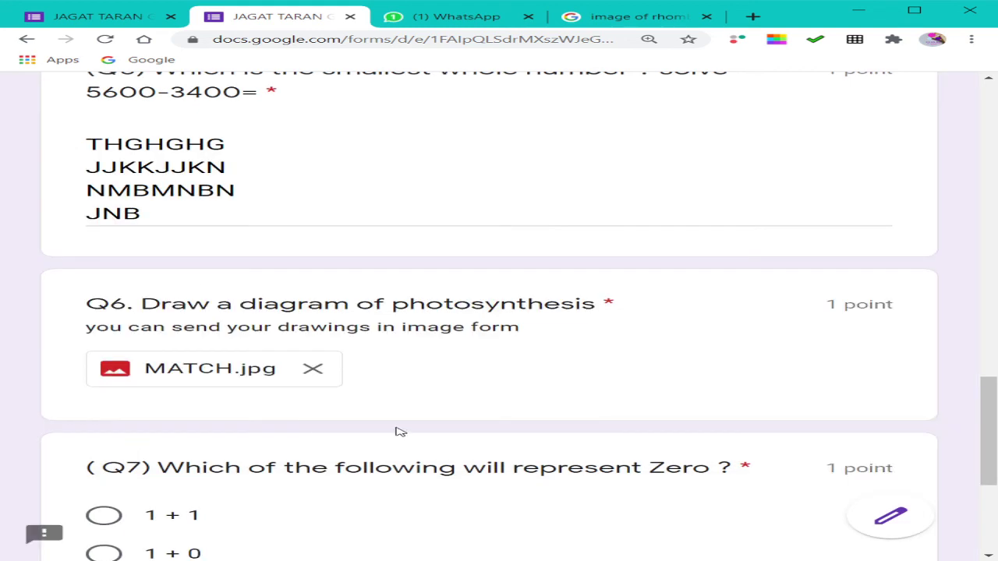
{"action": "left_click", "coordinate": [160, 371]}
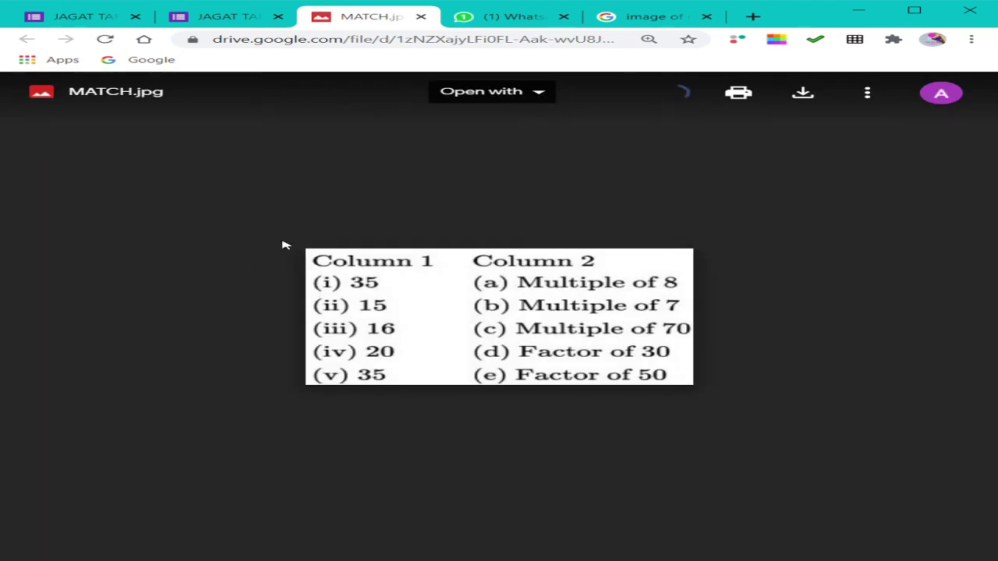
- Close the MATCH.jpg Drive preview to return to the quiz form
{"action": "left_click", "coordinate": [420, 17]}
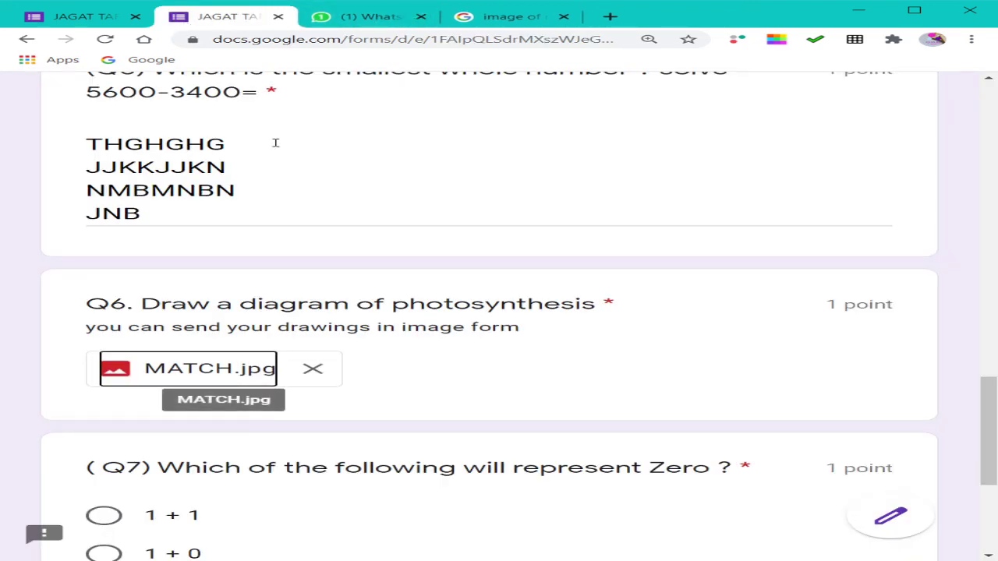